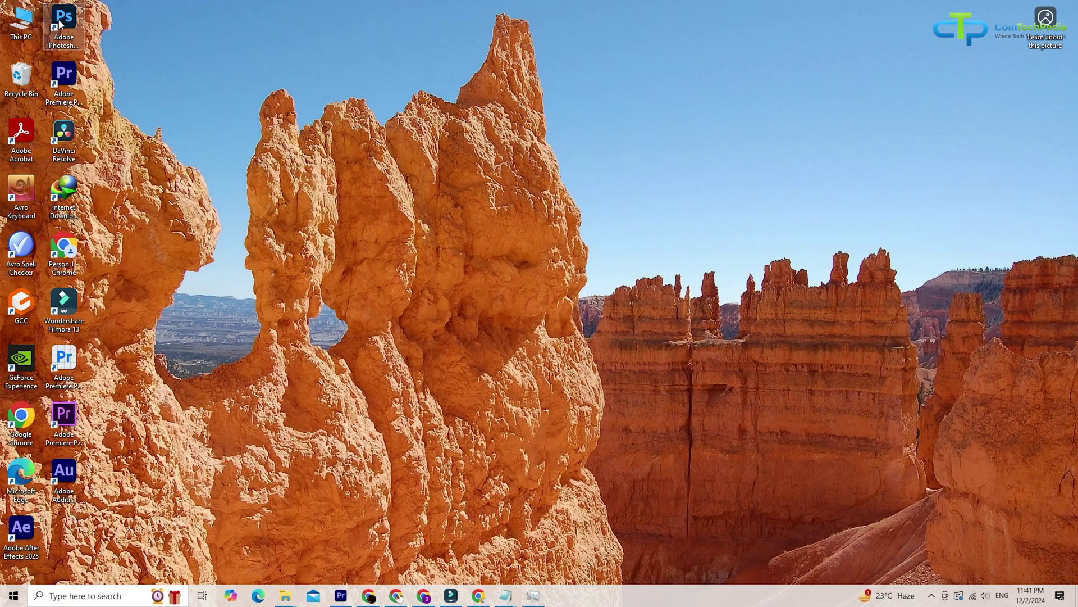
Step: Launch Photoshop and create a new blank 1280×720 px document, Untitled-1
{"action": "double_click", "coordinate": [61, 24]}
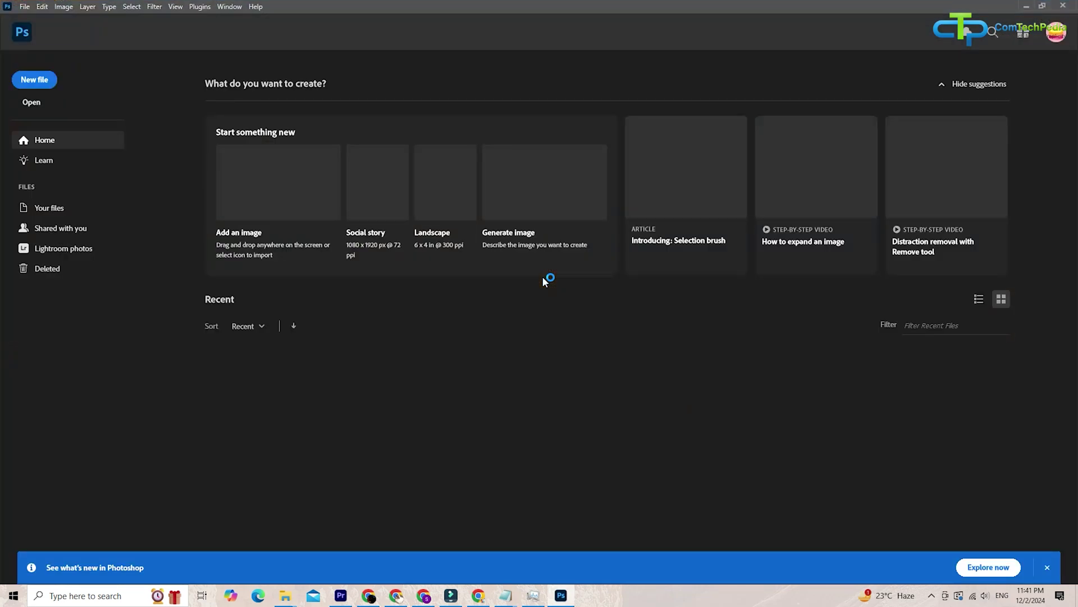
{"action": "key", "text": "ctrl+n"}
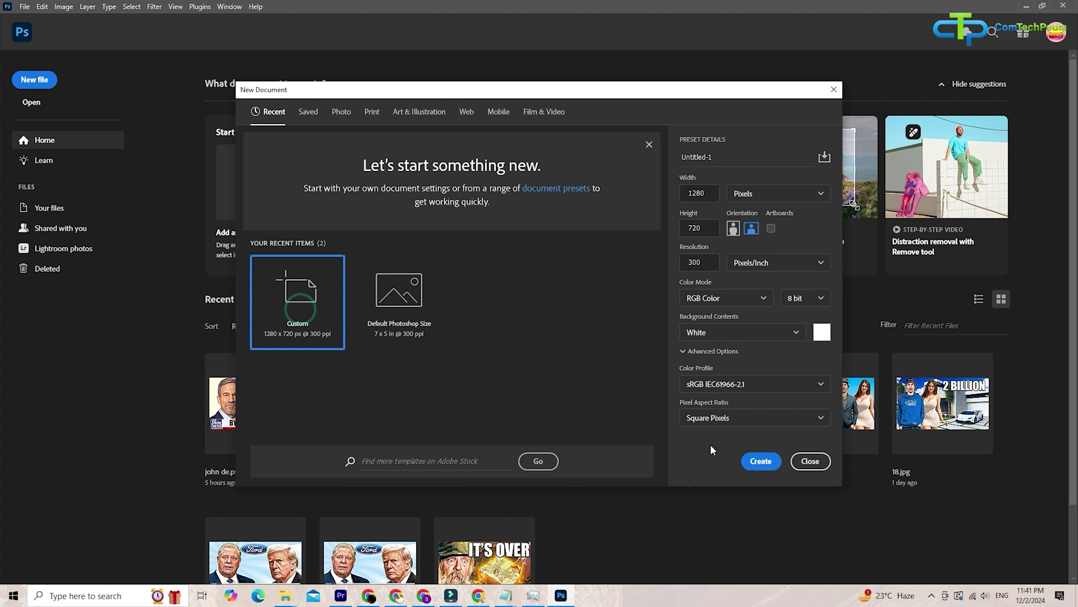
{"action": "left_click", "coordinate": [764, 460]}
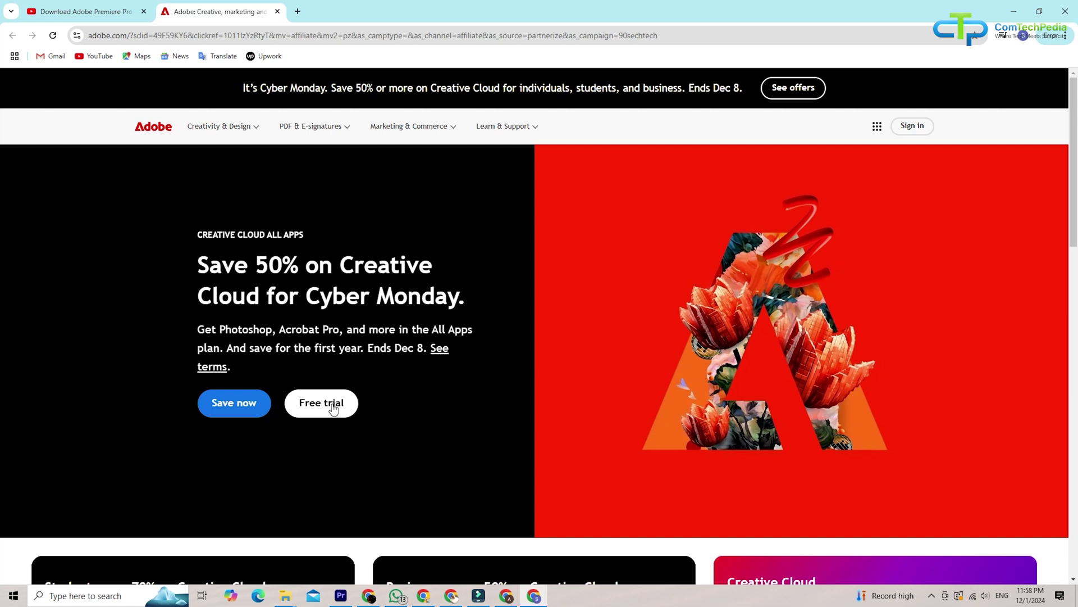
Step: Bring up the Creative Cloud All Apps free trial offer and highlight its plan description
{"action": "left_click", "coordinate": [333, 408]}
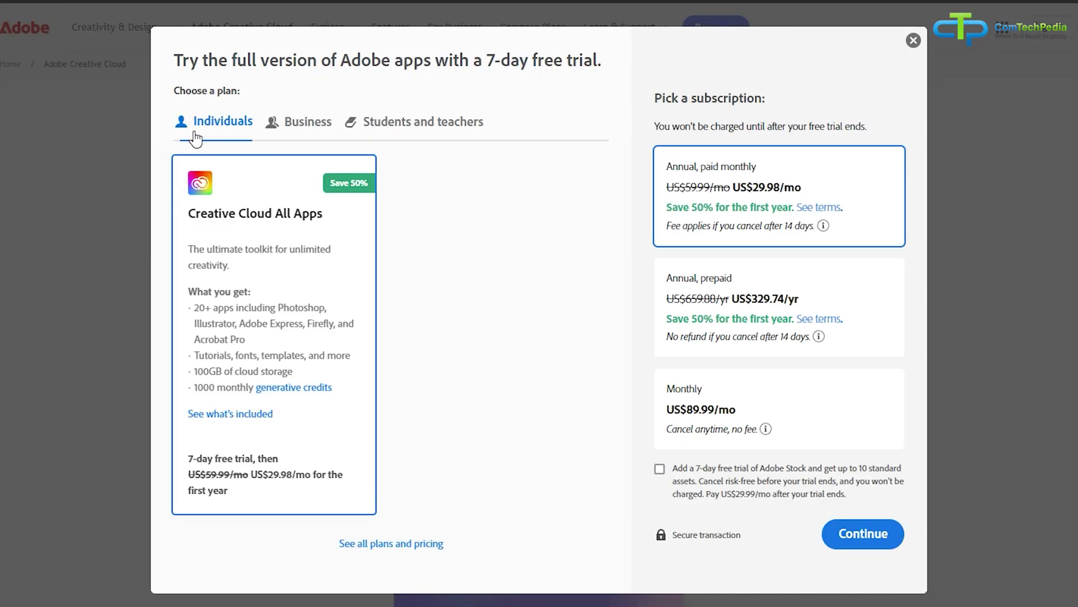
{"action": "left_click_drag", "start_coordinate": [187, 220], "coordinate": [352, 292]}
{"action": "left_click", "coordinate": [355, 285]}
Step: Switch to the Business team trial and highlight its description and the Acrobat Pro bullet
{"action": "left_click", "coordinate": [303, 127]}
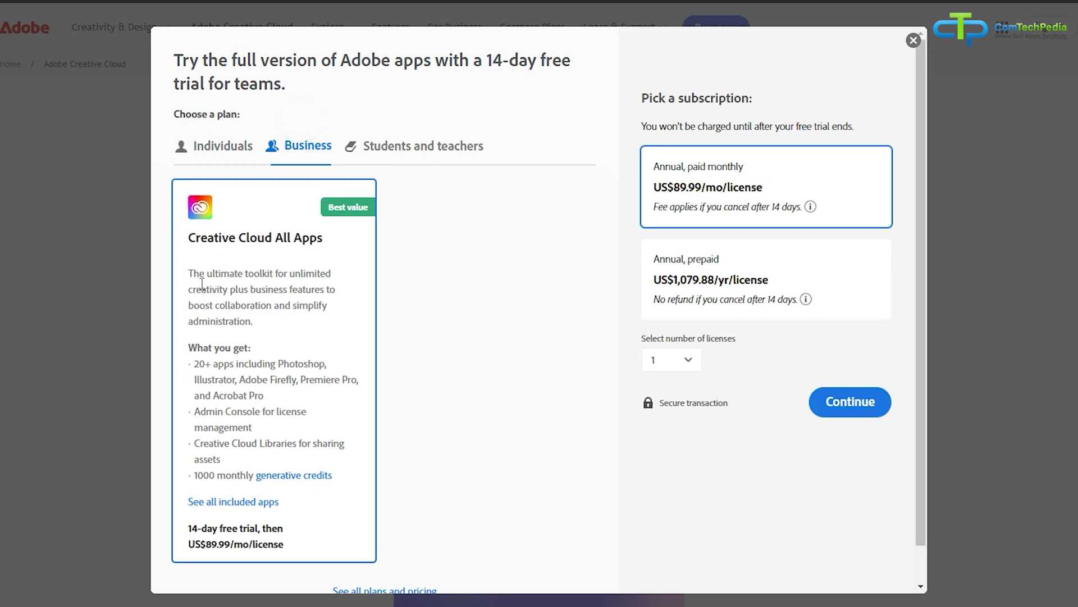
{"action": "left_click_drag", "start_coordinate": [192, 257], "coordinate": [329, 306]}
{"action": "left_click", "coordinate": [264, 331]}
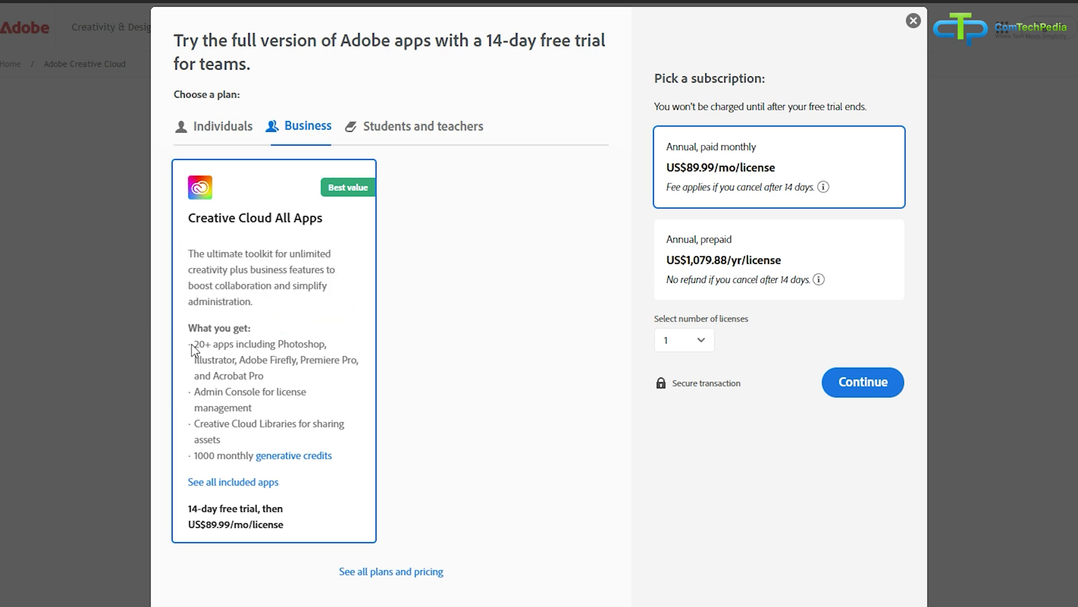
{"action": "left_click_drag", "start_coordinate": [191, 344], "coordinate": [315, 369]}
{"action": "left_click", "coordinate": [335, 379]}
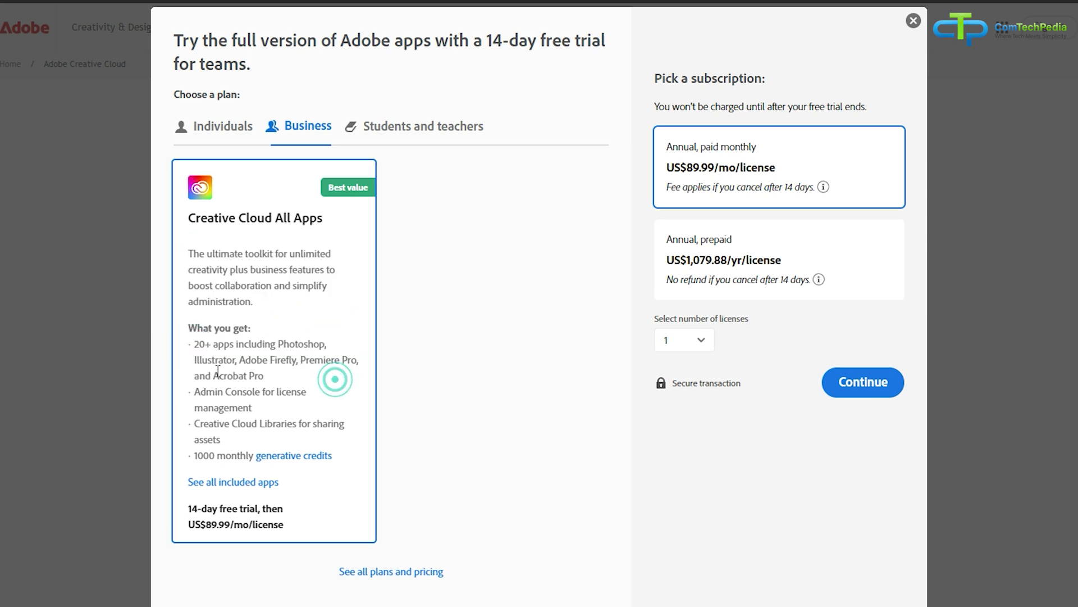
{"action": "left_click_drag", "start_coordinate": [214, 375], "coordinate": [272, 378]}
Step: Paste the business e-mail address into the team trial checkout and continue to payment
{"action": "left_click", "coordinate": [303, 381]}
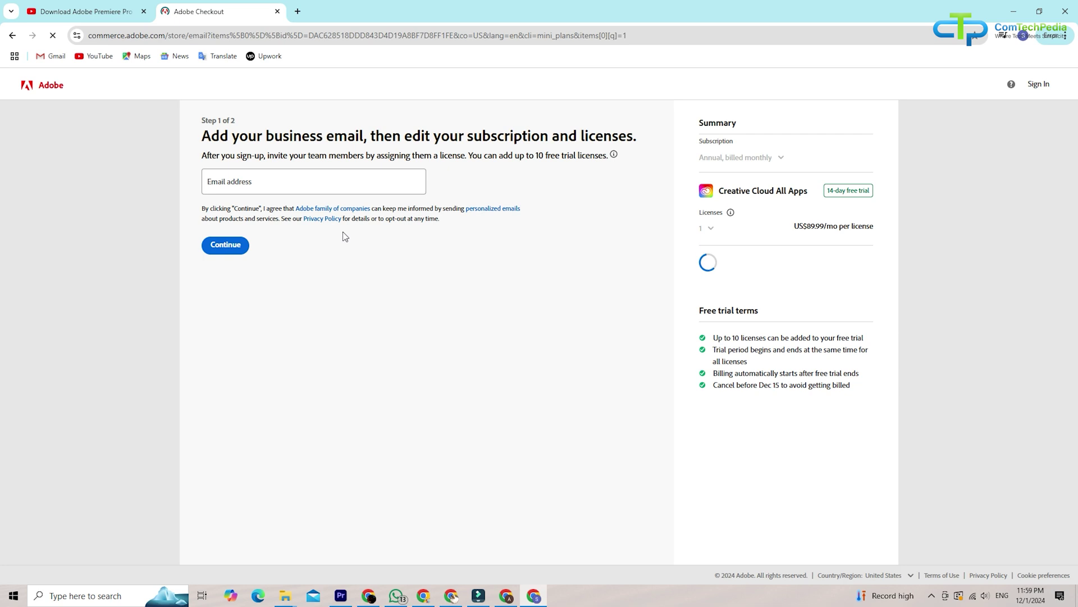
{"action": "left_click", "coordinate": [253, 181]}
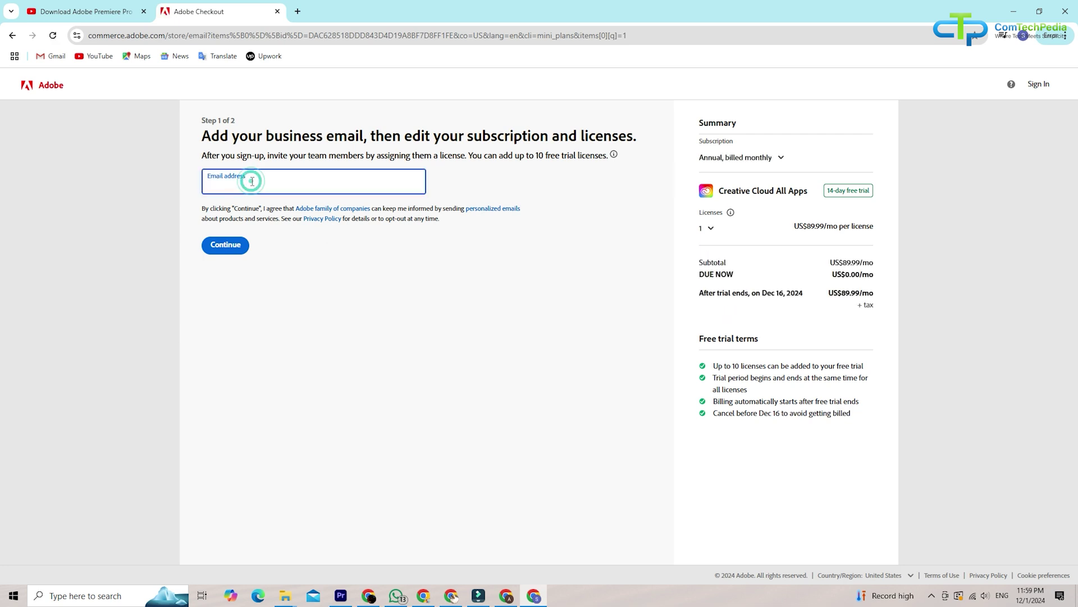
{"action": "key", "text": "ctrl+v"}
{"action": "left_click", "coordinate": [230, 246]}
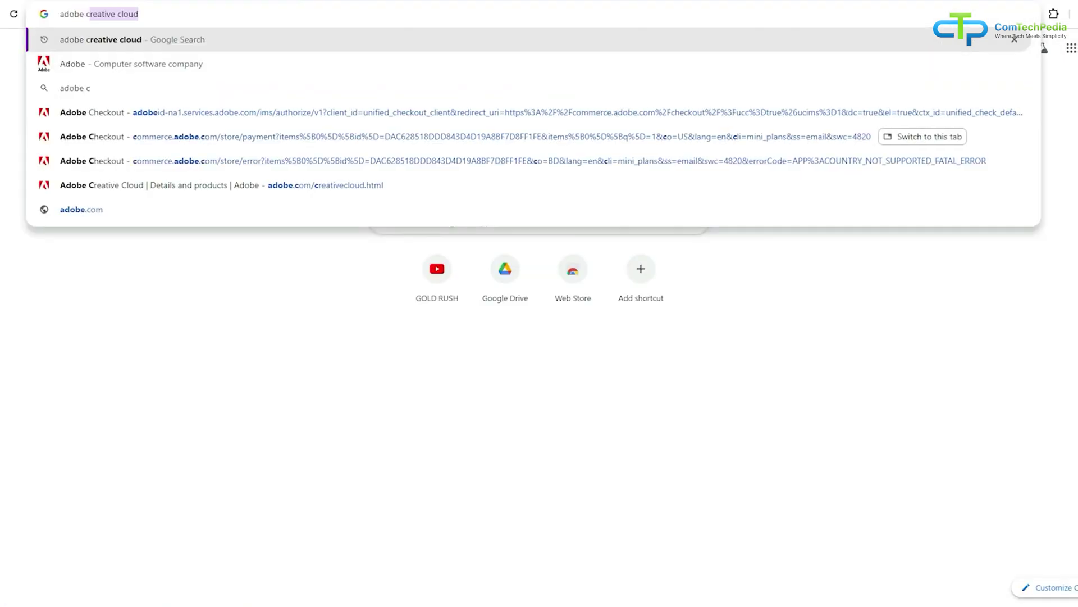
Step: Search for 'adobe creative cloud app download' and open the installed Creative Cloud Desktop
{"action": "type", "text": "reative "}
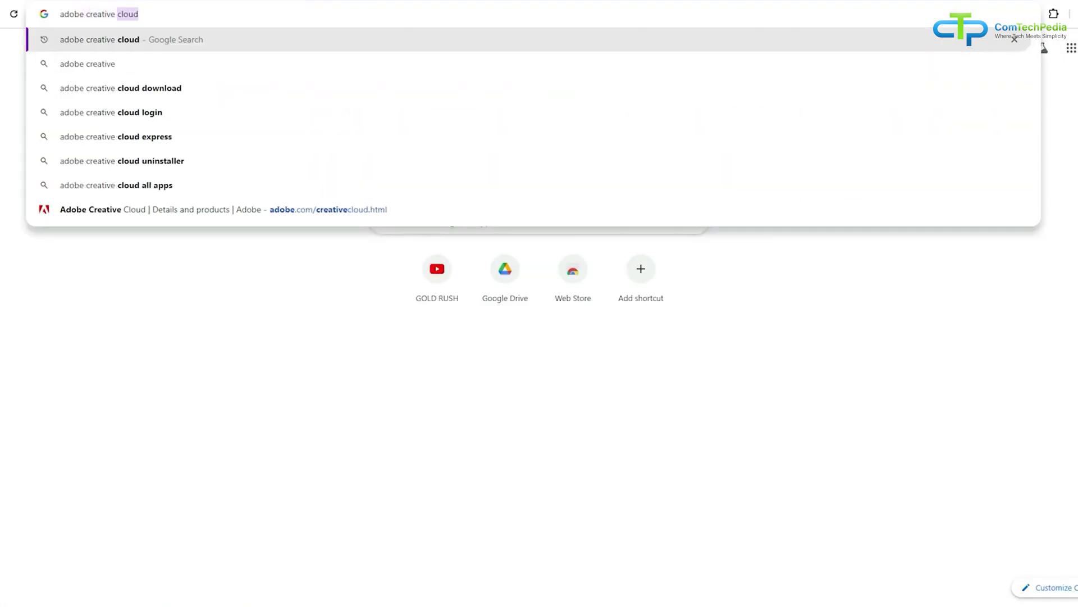
{"action": "type", "text": "cloud app download"}
{"action": "key", "text": "Return"}
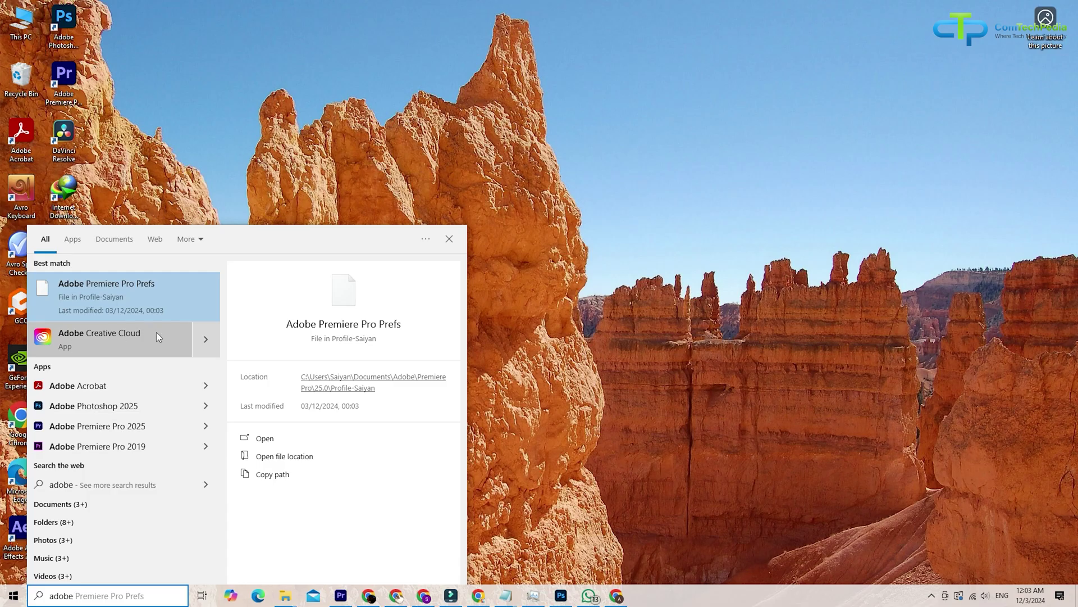
{"action": "left_click", "coordinate": [118, 339]}
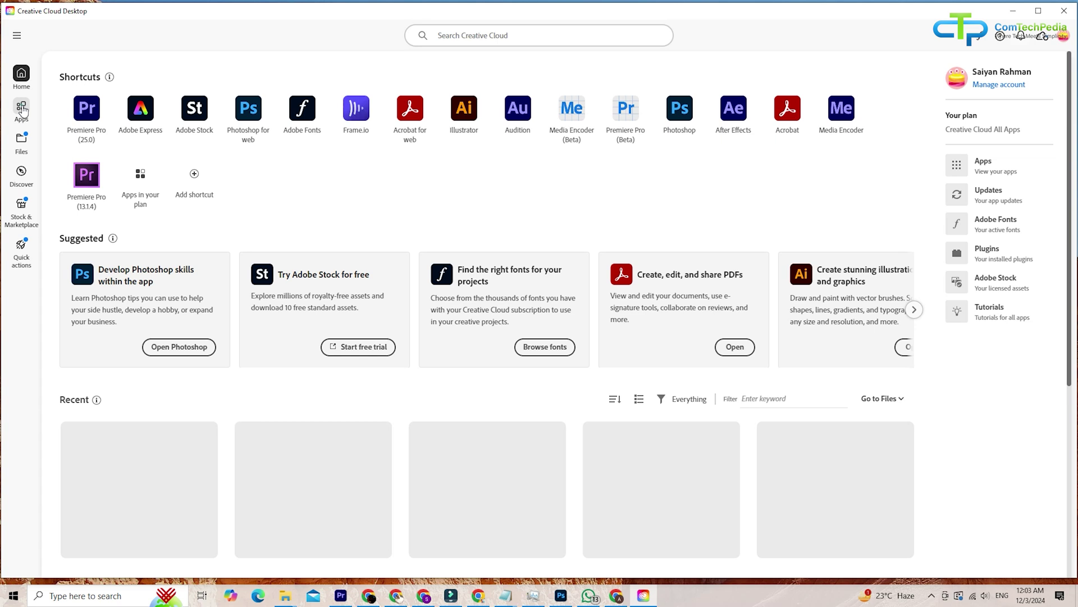
Step: Show the Apps page listing all available and installed Creative Cloud apps
{"action": "left_click", "coordinate": [21, 108]}
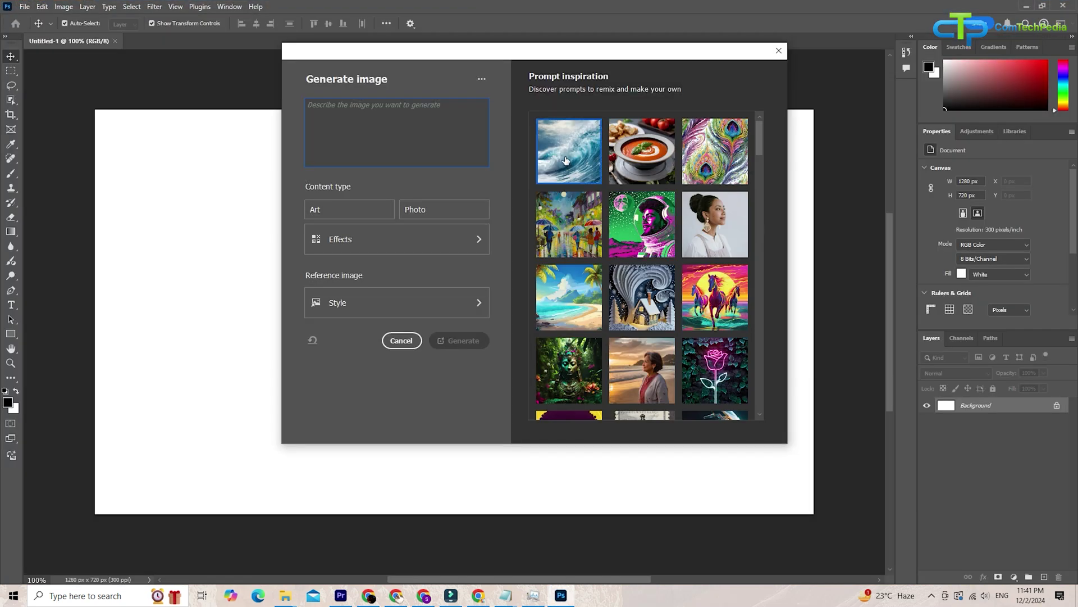
Step: Apply the ocean-wave prompt and convert the 'Add a dinosour here' layer into a smart object
{"action": "left_click", "coordinate": [560, 179]}
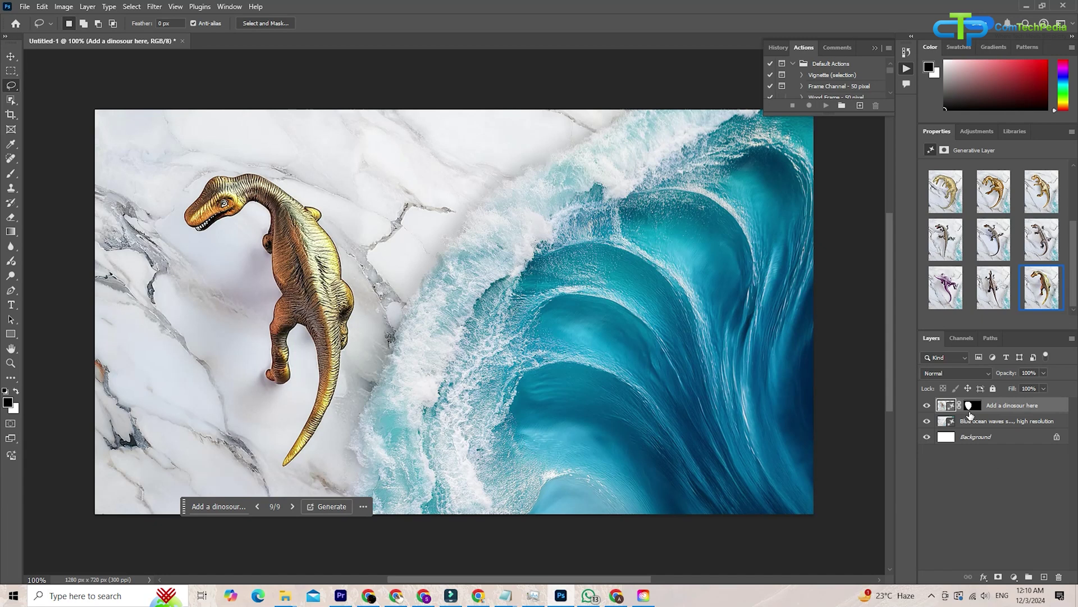
{"action": "right_click", "coordinate": [950, 408]}
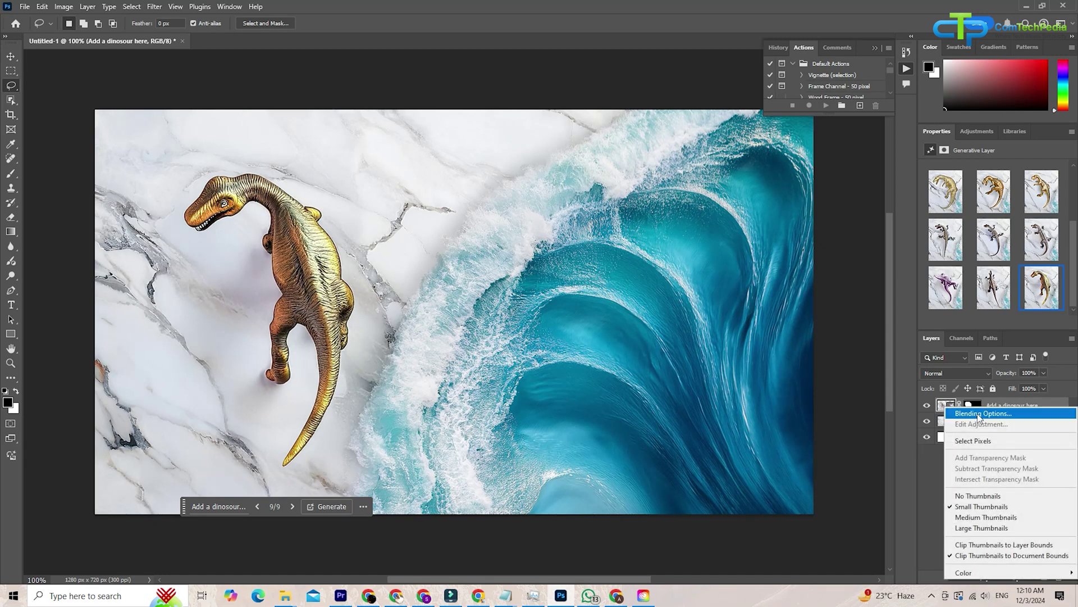
{"action": "left_click", "coordinate": [1023, 396]}
{"action": "right_click", "coordinate": [1023, 401]}
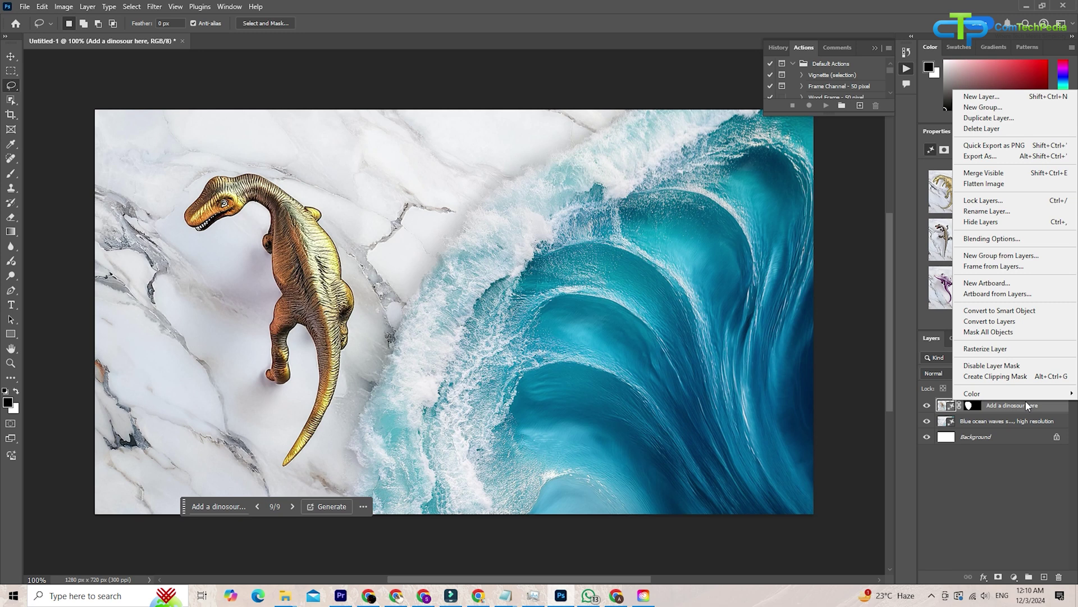
{"action": "left_click", "coordinate": [1002, 312]}
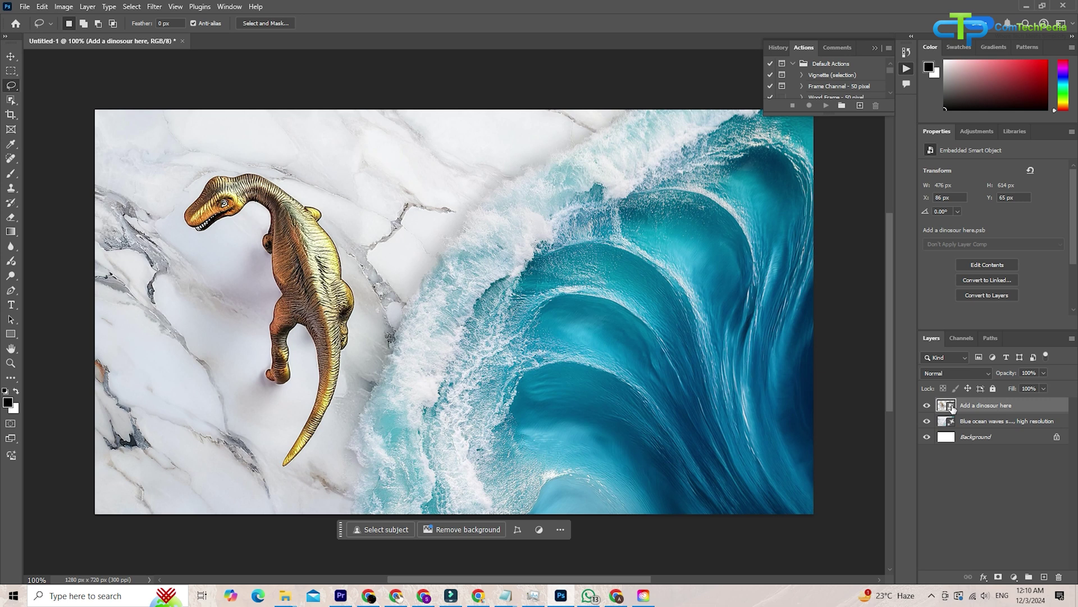
Step: Open the dinosaur smart object's contents as Add a dinosour here.psb, acknowledging the save notice
{"action": "scroll", "coordinate": [1050, 285], "scroll_direction": "down", "scroll_amount": 2}
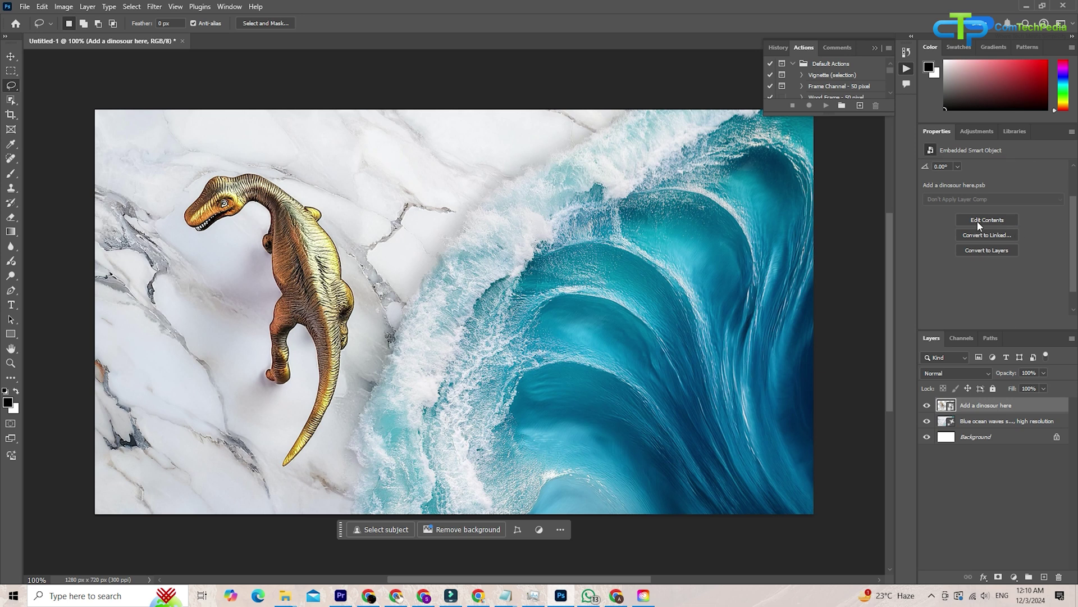
{"action": "left_click", "coordinate": [995, 222]}
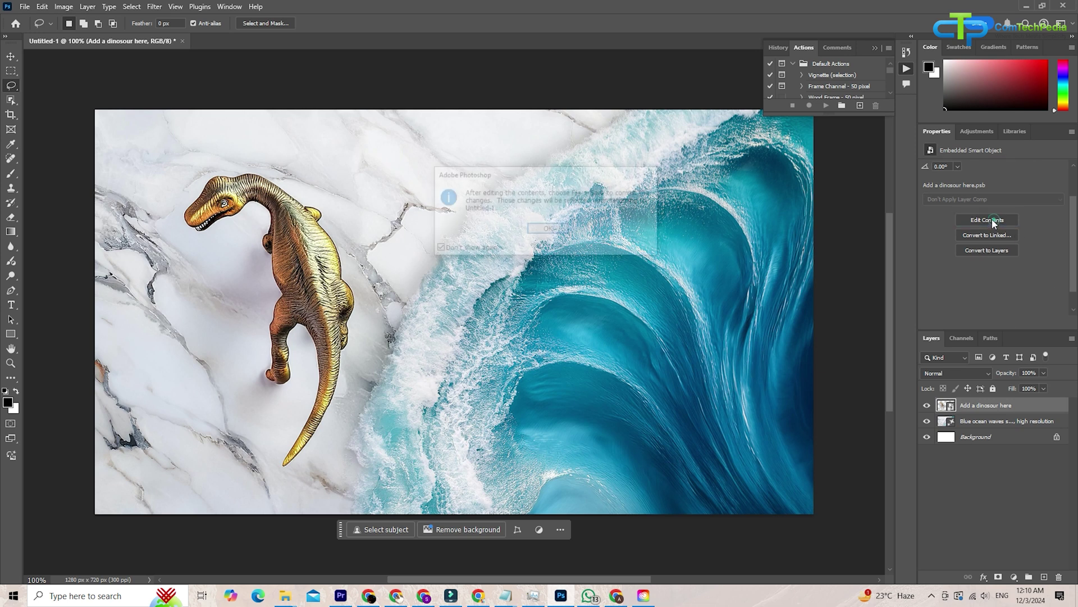
{"action": "left_click", "coordinate": [560, 231]}
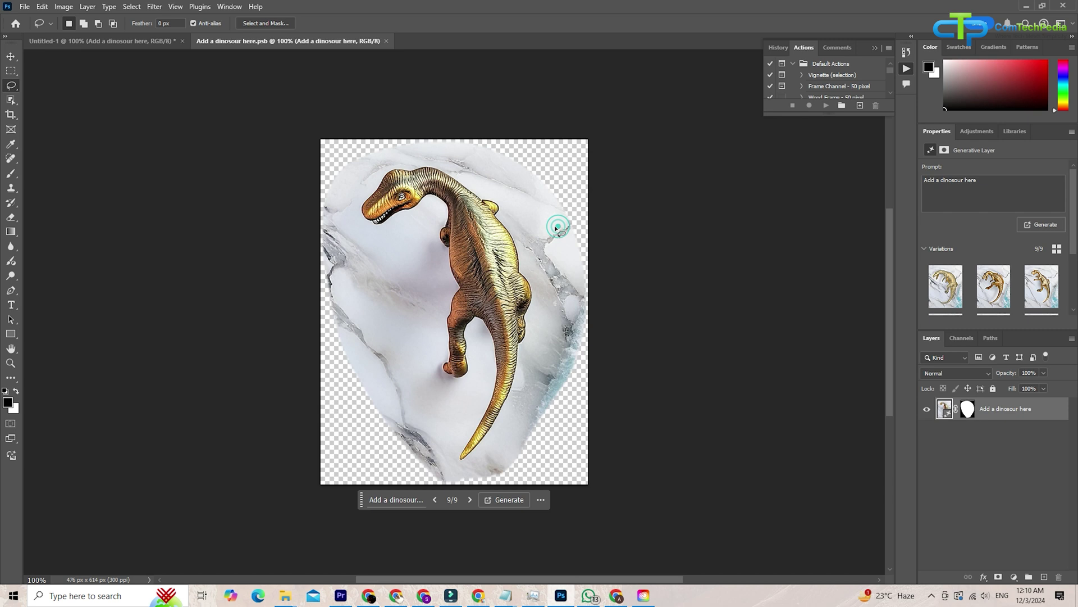
Step: Select the Move tool, return to Untitled-1, and reopen the dinosaur smart object's contents
{"action": "left_click", "coordinate": [11, 56]}
{"action": "mouse_move", "coordinate": [1002, 306]}
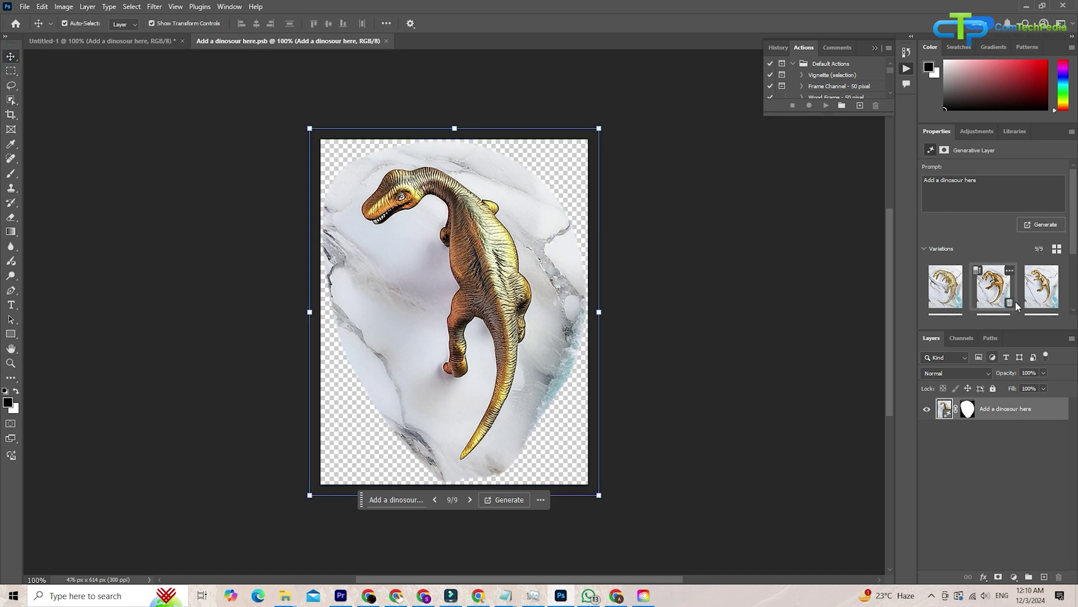
{"action": "scroll", "coordinate": [995, 286], "scroll_direction": "down", "scroll_amount": 3}
{"action": "scroll", "coordinate": [994, 287], "scroll_direction": "up", "scroll_amount": 3}
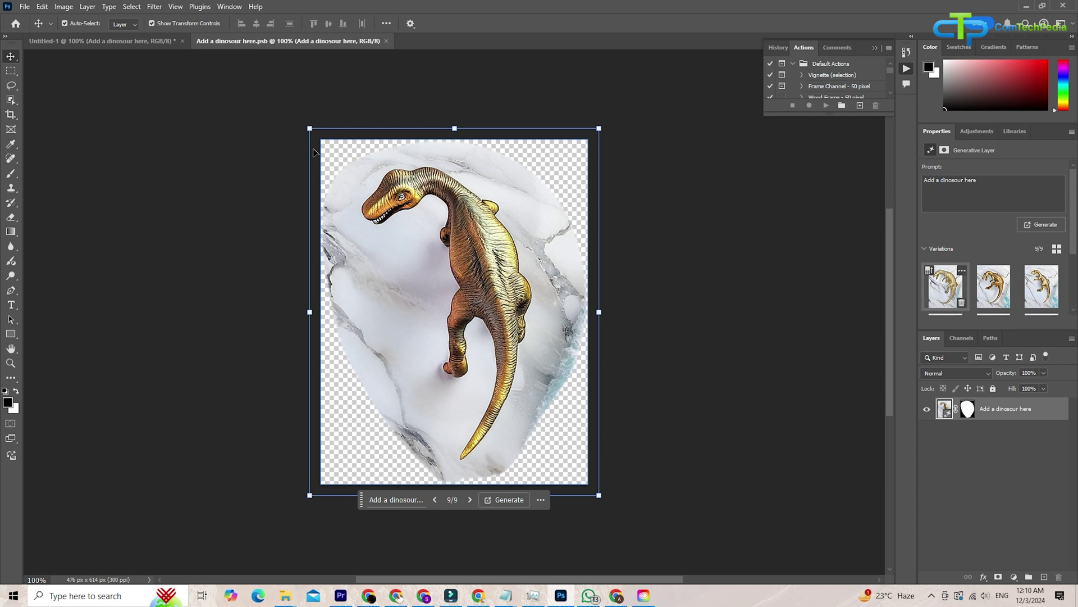
{"action": "left_click", "coordinate": [147, 42]}
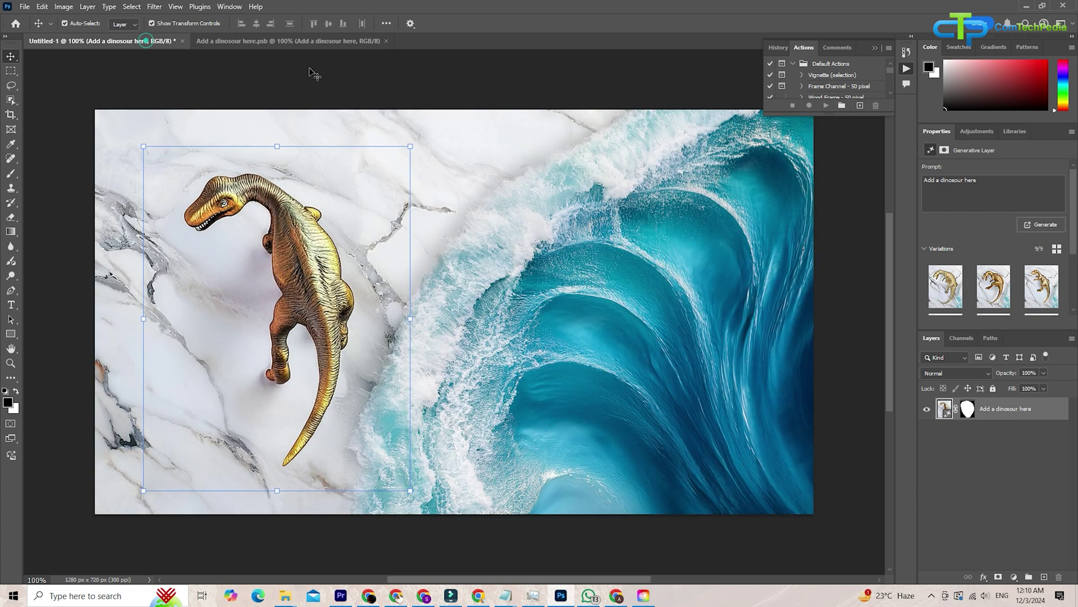
{"action": "double_click", "coordinate": [948, 407]}
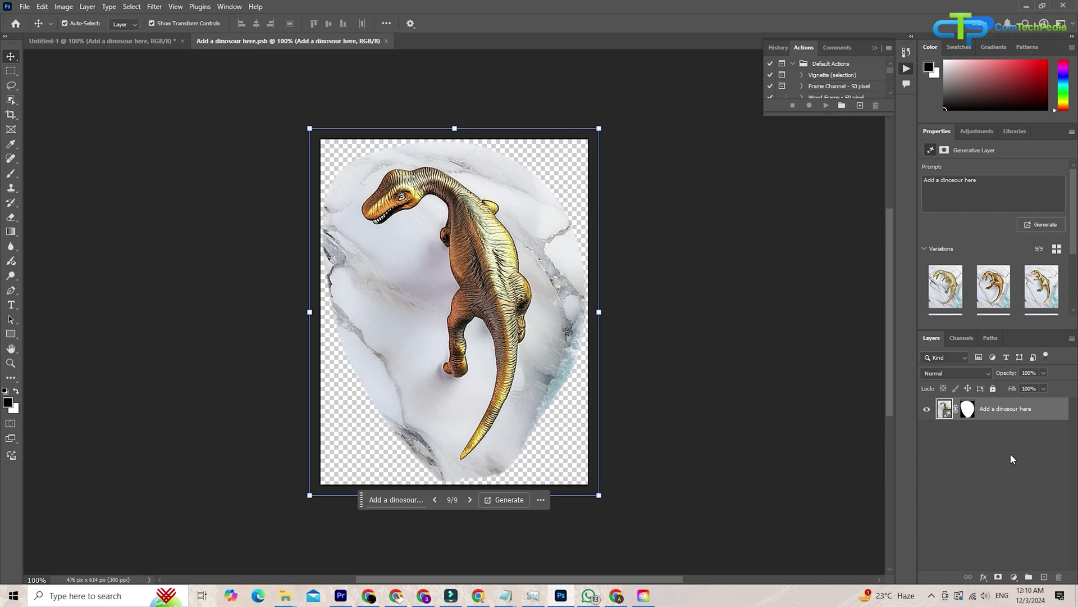
Step: Scale, stretch to about 166%, rotate about 6.7° and reposition the dinosaur with transform handles
{"action": "left_click_drag", "start_coordinate": [599, 494], "coordinate": [536, 414]}
{"action": "left_click_drag", "start_coordinate": [434, 349], "coordinate": [467, 389]}
{"action": "left_click_drag", "start_coordinate": [568, 459], "coordinate": [716, 570]}
{"action": "left_click_drag", "start_coordinate": [501, 410], "coordinate": [384, 308]}
{"action": "left_click_drag", "start_coordinate": [265, 303], "coordinate": [161, 301]}
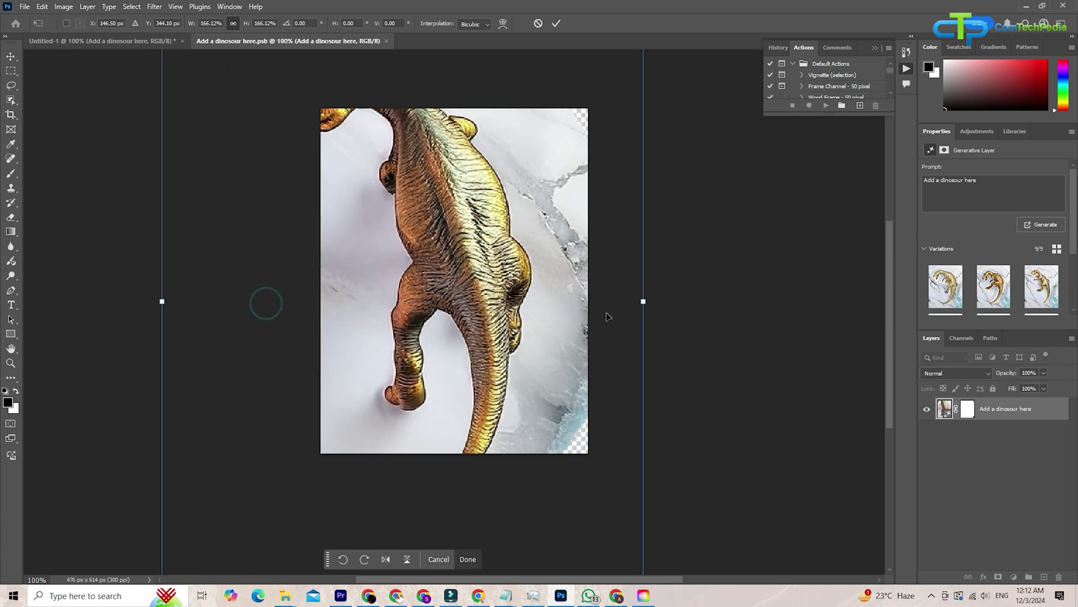
{"action": "left_click_drag", "start_coordinate": [769, 253], "coordinate": [744, 286]}
{"action": "left_click_drag", "start_coordinate": [600, 232], "coordinate": [637, 323]}
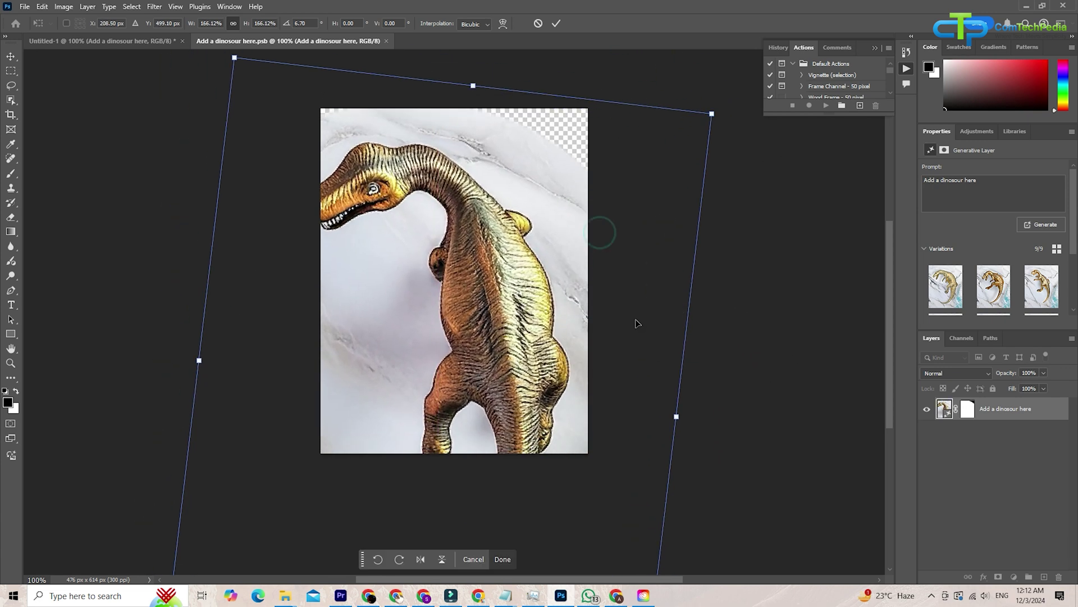
Step: Undo the move and rotation, returning the dinosaur upright at about 106%
{"action": "key", "text": "ctrl+z"}
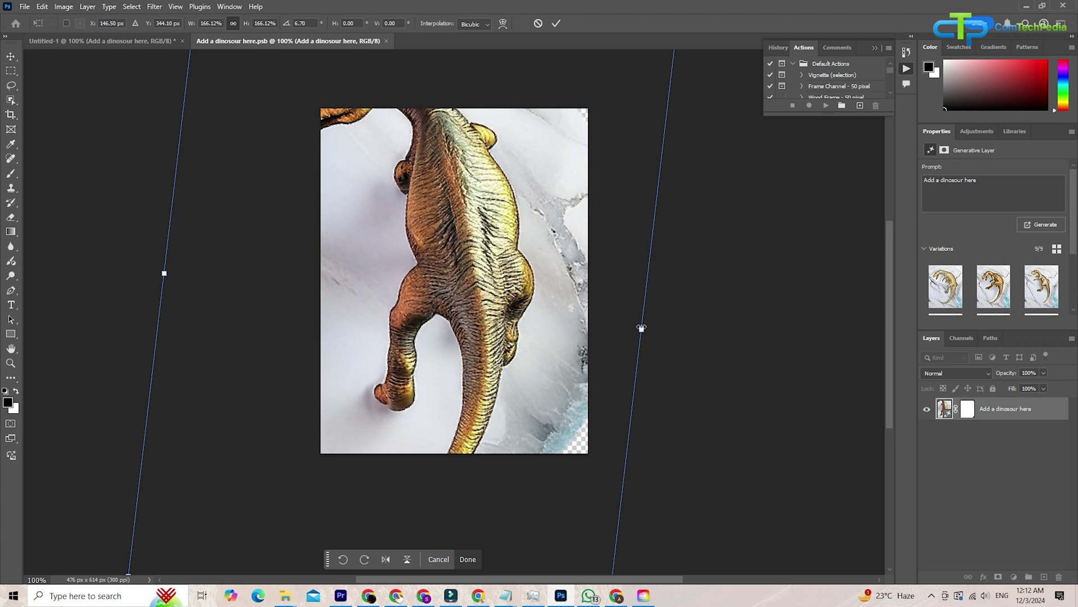
{"action": "key", "text": "ctrl+z"}
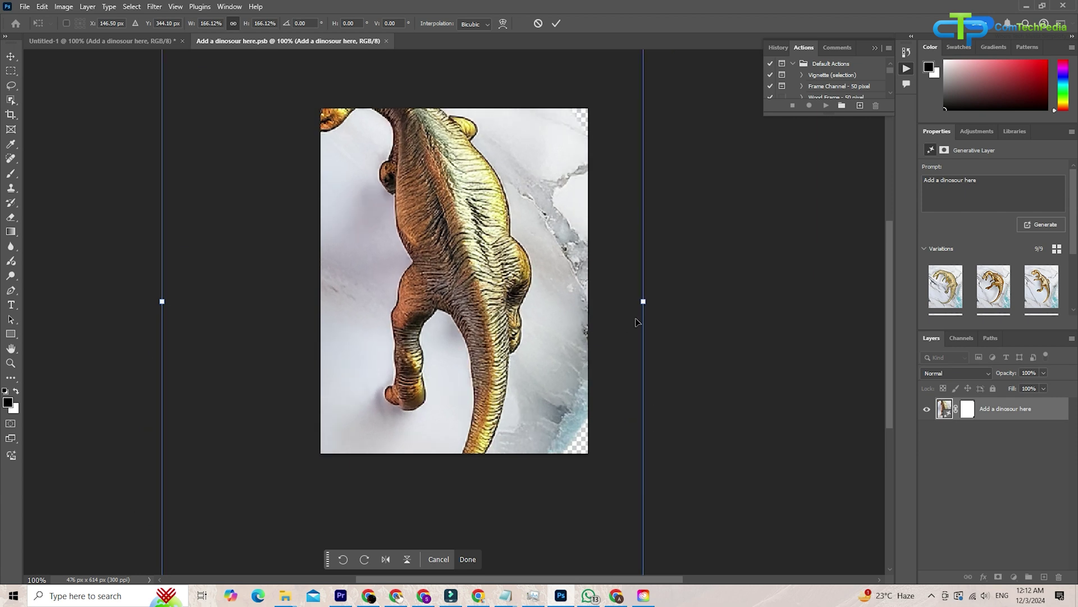
{"action": "key", "text": "ctrl+z"}
{"action": "key", "text": "ctrl+z"}
{"action": "key", "text": "ctrl+z"}
{"action": "key", "text": "ctrl+z"}
{"action": "key", "text": "ctrl+z"}
{"action": "key", "text": "ctrl+z"}
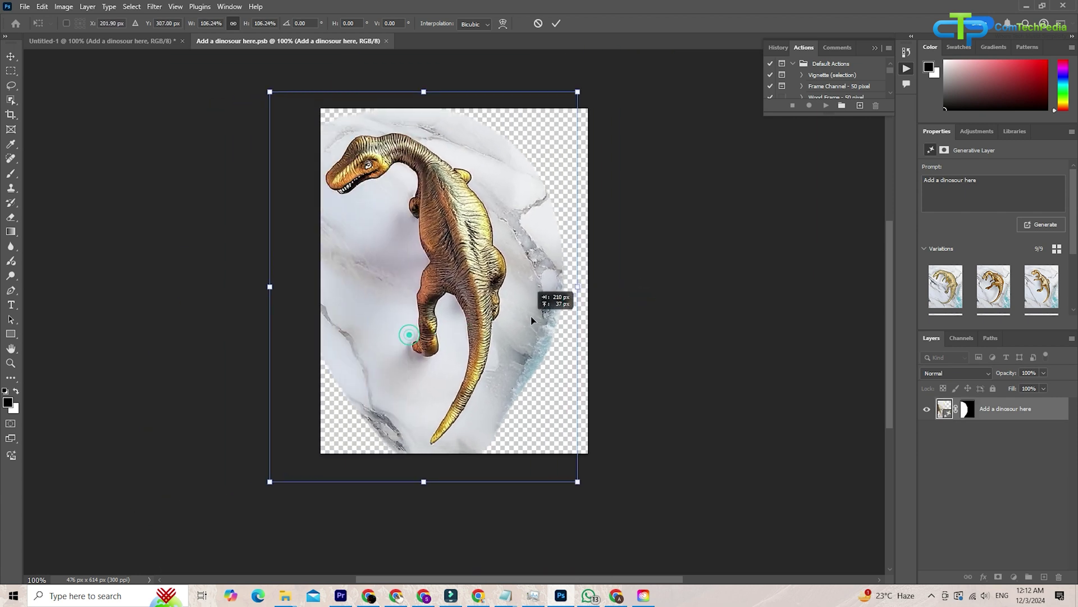
Step: Narrow the dinosaur slightly, then cancel Convert to Linked so the smart object stays embedded
{"action": "left_click_drag", "start_coordinate": [593, 282], "coordinate": [586, 273]}
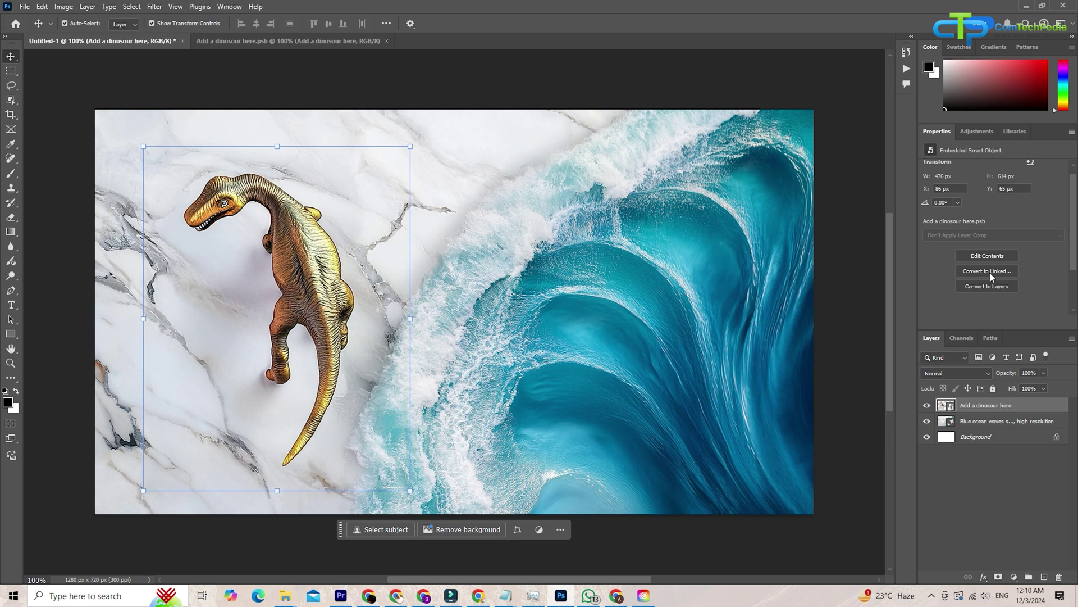
{"action": "left_click", "coordinate": [992, 270]}
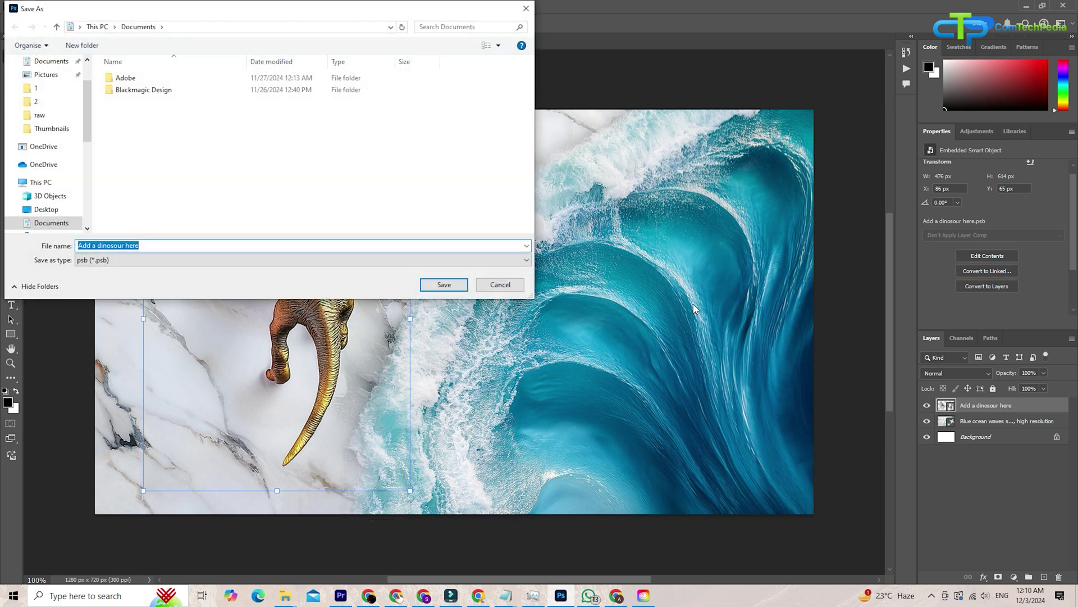
{"action": "left_click", "coordinate": [501, 285]}
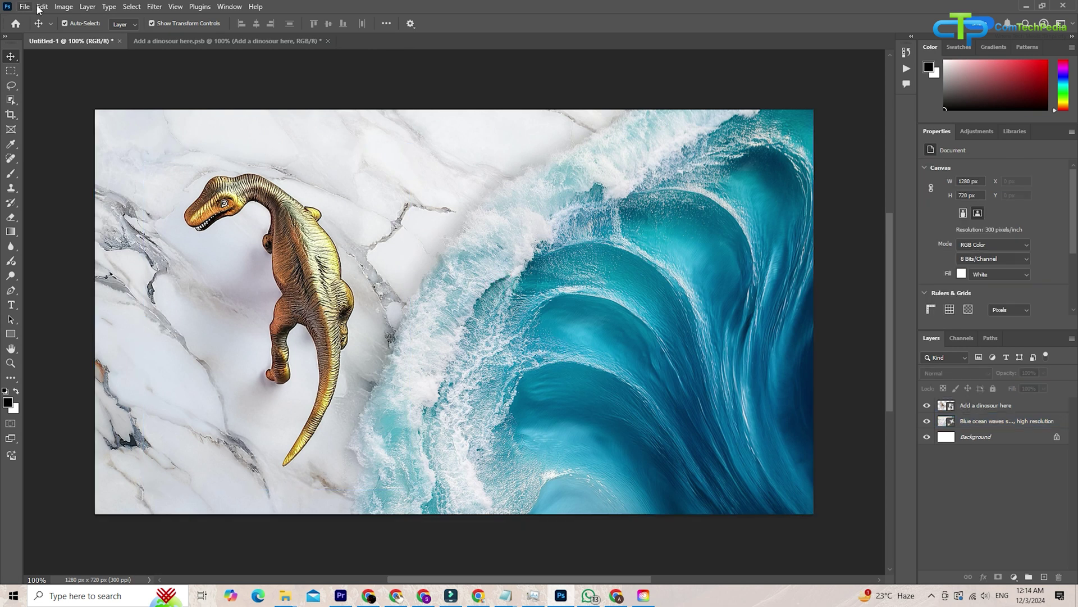
Step: Open Edit > Preferences > Performance and its Graphics Processor Advanced Settings
{"action": "left_click", "coordinate": [40, 7]}
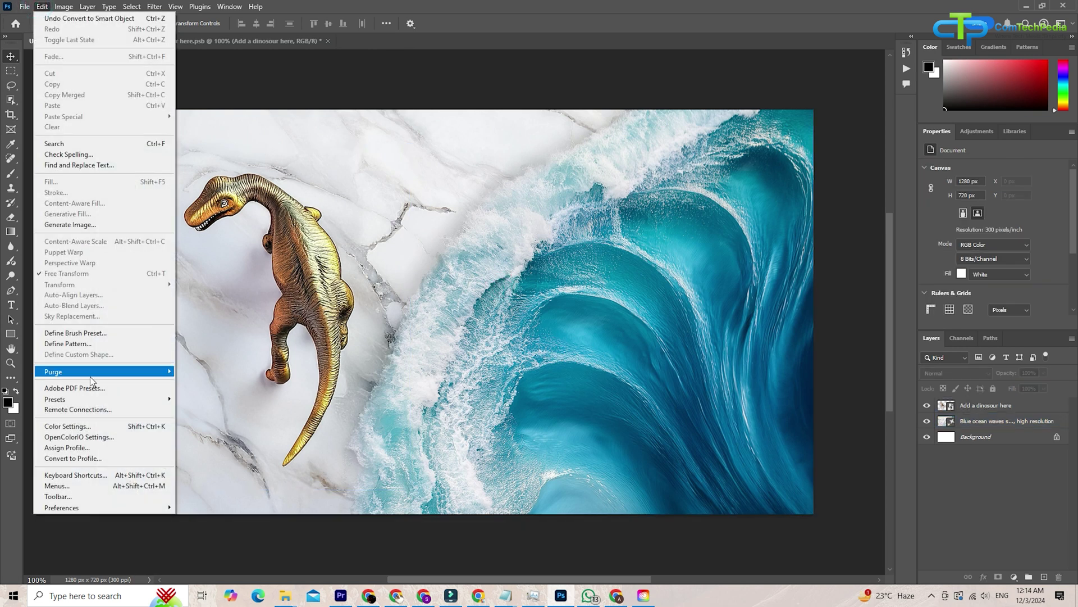
{"action": "mouse_move", "coordinate": [80, 509]}
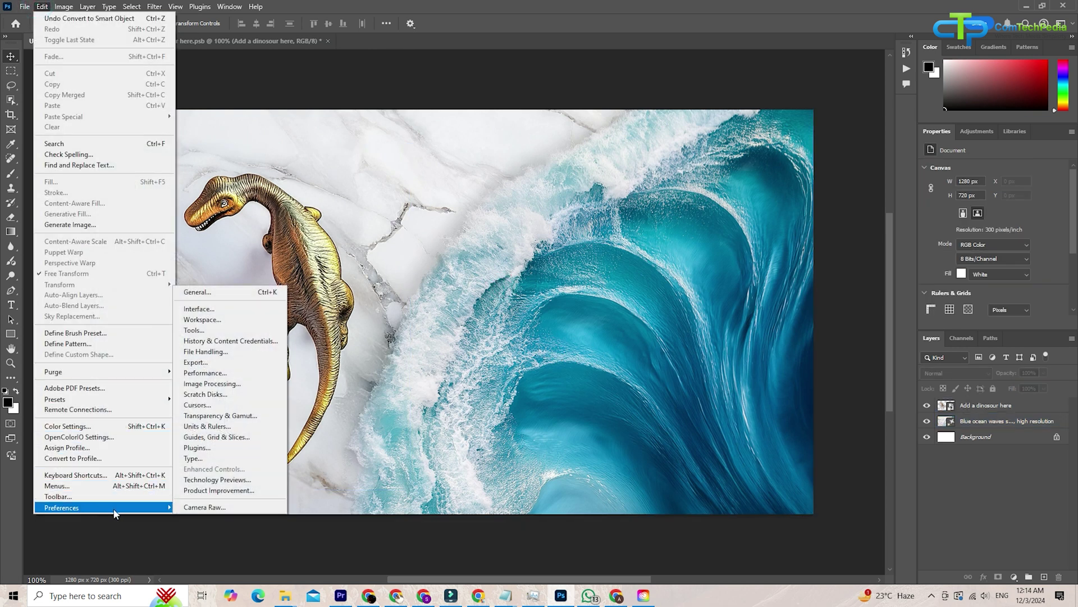
{"action": "left_click", "coordinate": [225, 376]}
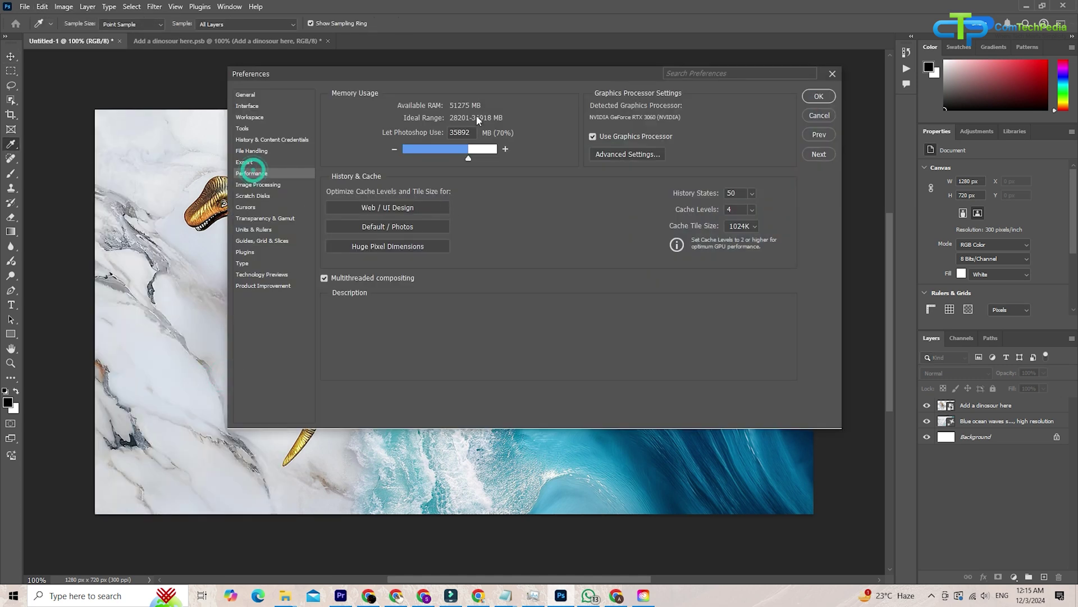
{"action": "mouse_move", "coordinate": [592, 138]}
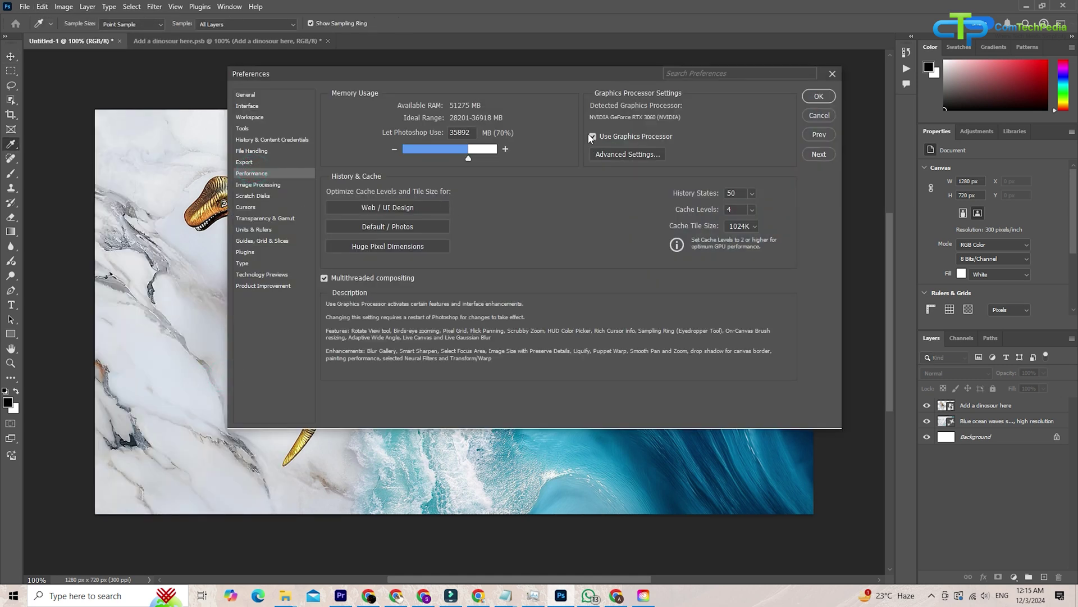
{"action": "left_click", "coordinate": [652, 155]}
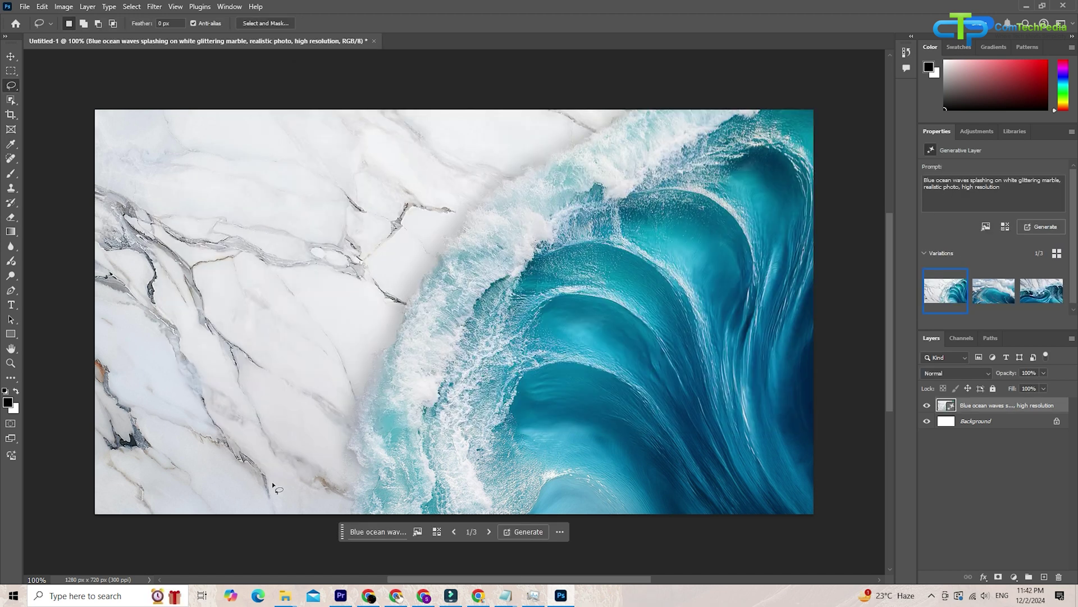
Step: Lasso the marble left of the wave and Generative Fill it with the prompt 'Add a dinosour here'
{"action": "mouse_move", "coordinate": [273, 484]}
{"action": "left_mouse_down"}
{"action": "mouse_move", "coordinate": [189, 383]}
{"action": "mouse_move", "coordinate": [159, 281]}
{"action": "mouse_move", "coordinate": [159, 199]}
{"action": "mouse_move", "coordinate": [215, 163]}
{"action": "mouse_move", "coordinate": [383, 386]}
{"action": "left_mouse_up"}
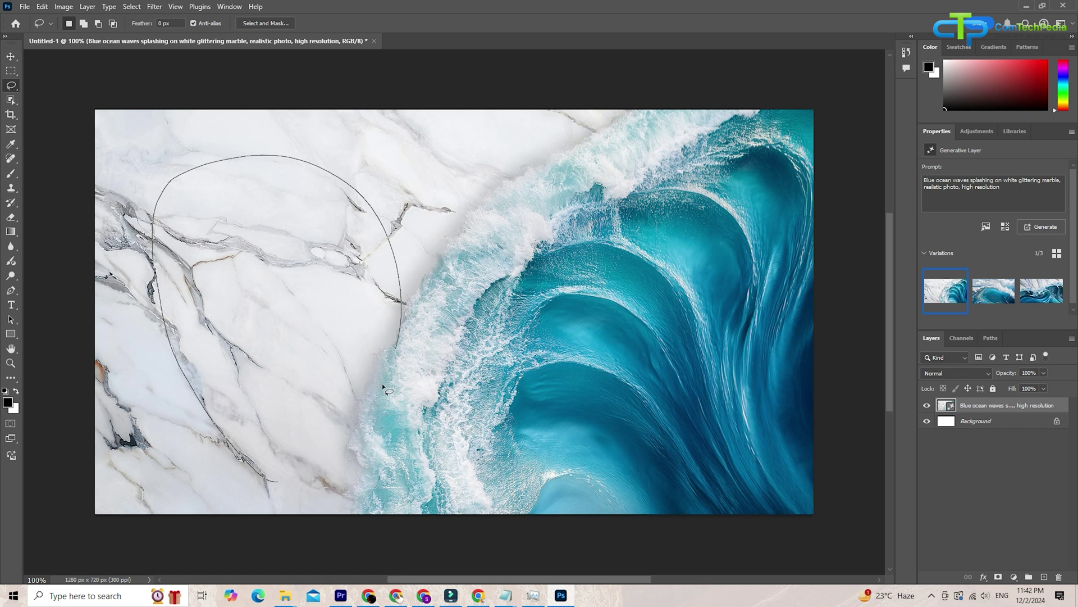
{"action": "left_click_drag", "start_coordinate": [284, 481], "coordinate": [274, 481]}
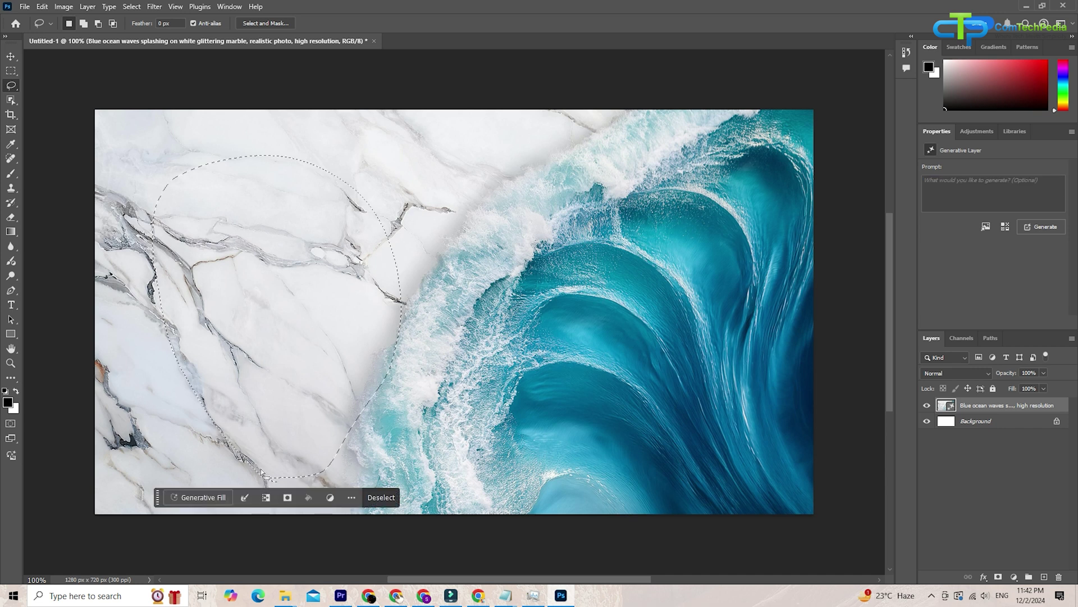
{"action": "left_click", "coordinate": [199, 498]}
{"action": "type", "text": "Add a dinosour here"}
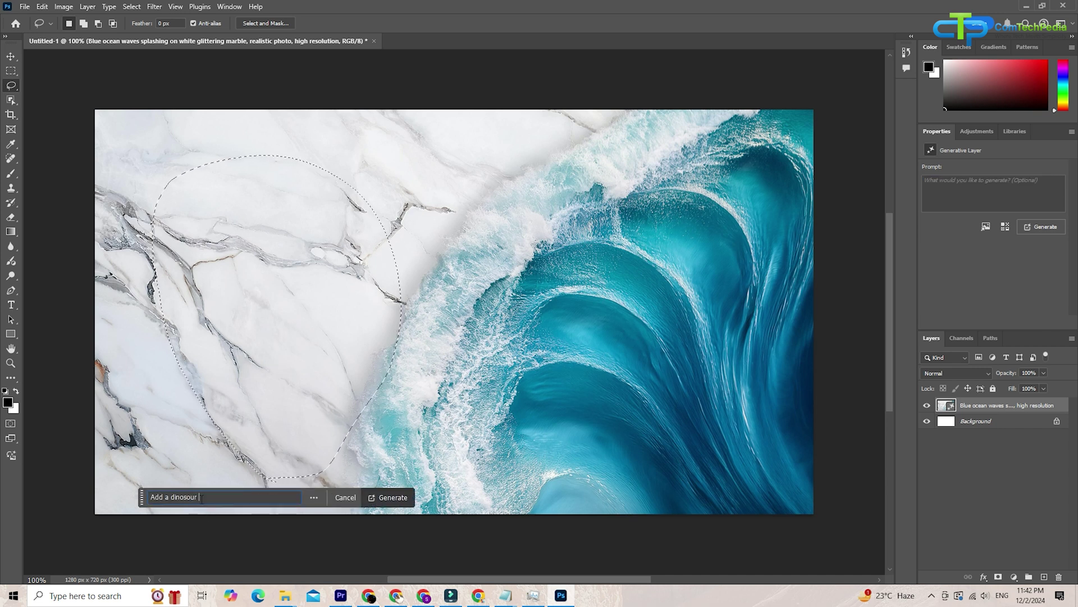
{"action": "left_click", "coordinate": [387, 497]}
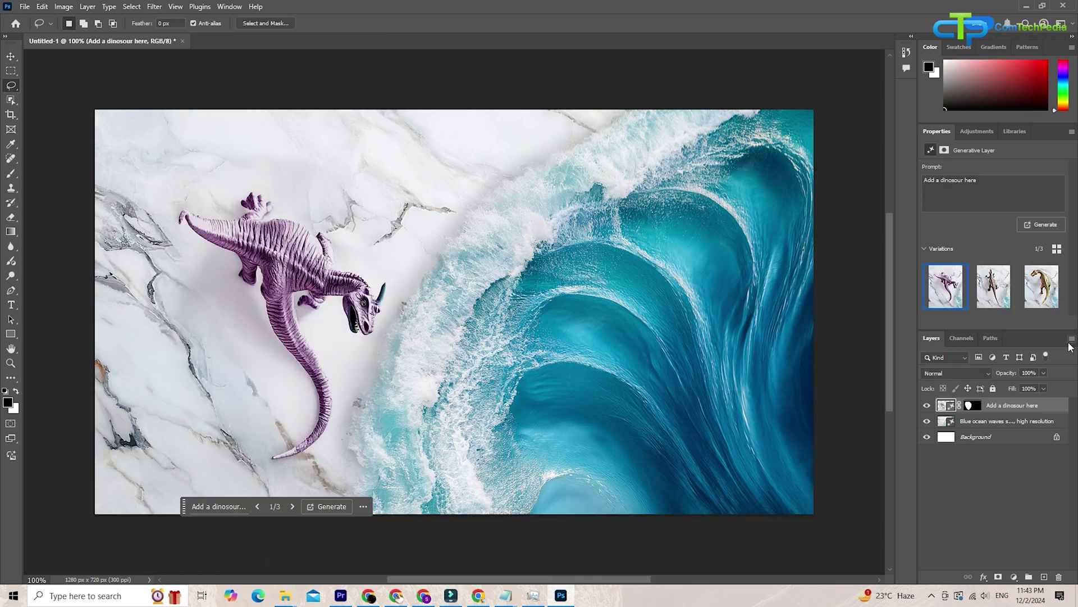
Step: Compare the dinosaur variations and settle on the second one
{"action": "left_click", "coordinate": [995, 302]}
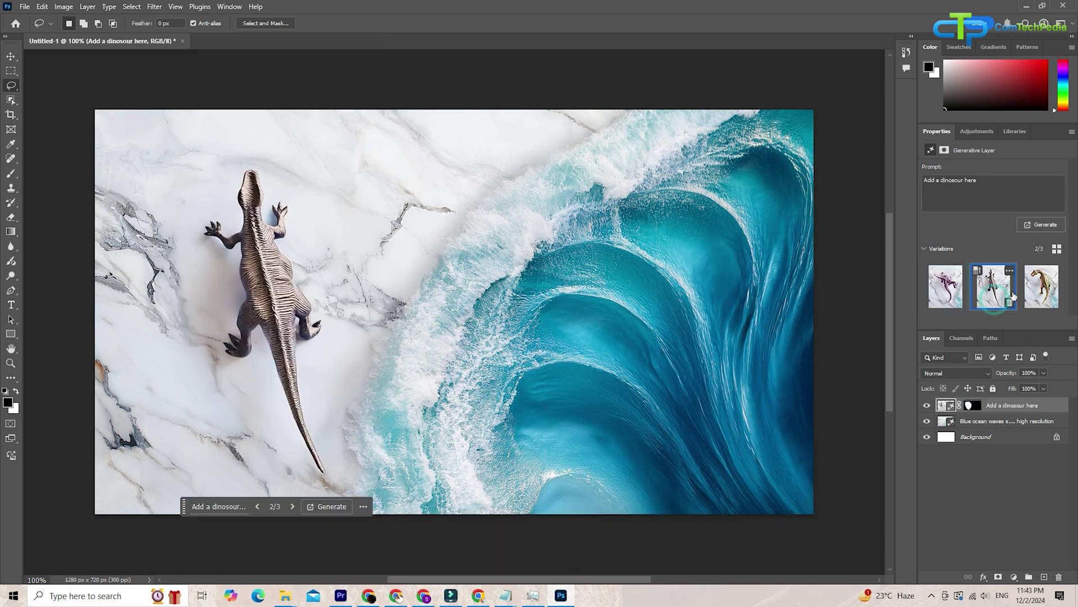
{"action": "left_click", "coordinate": [1036, 287]}
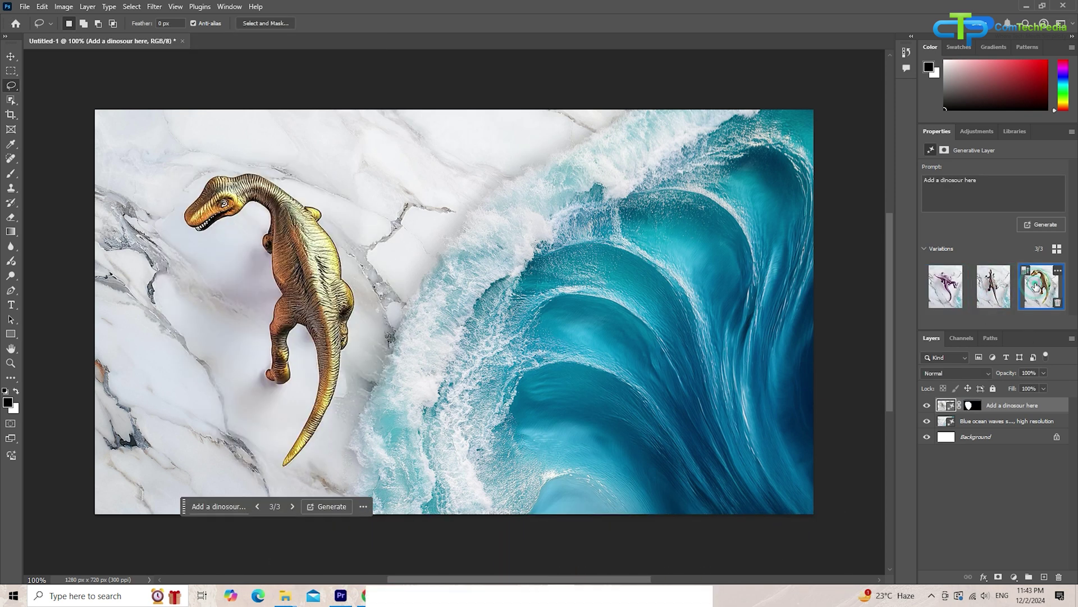
{"action": "left_click", "coordinate": [990, 290]}
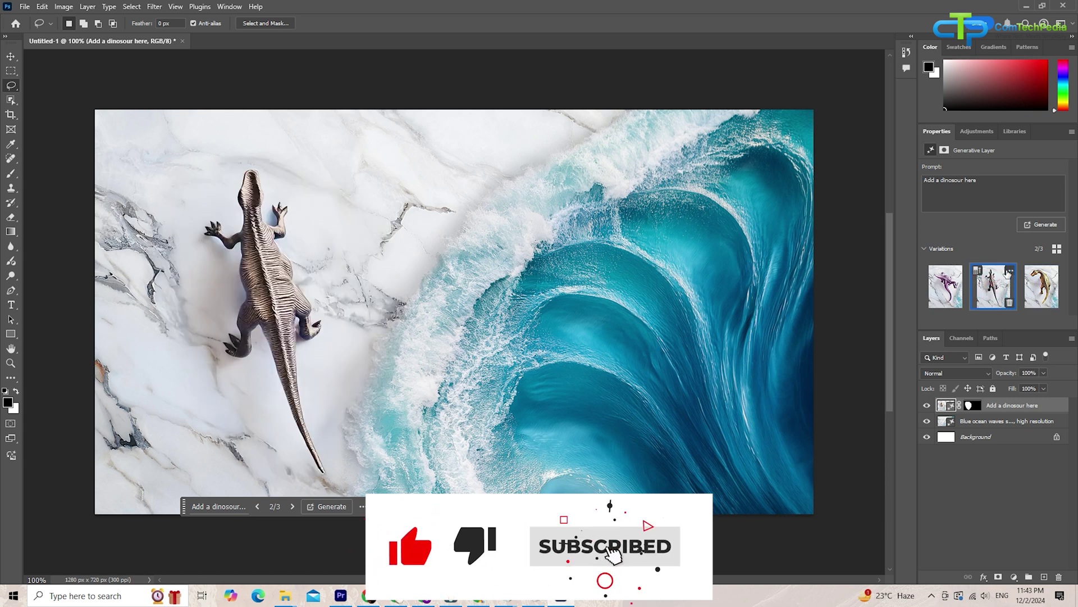
Step: Generate more variations similar to the second dinosaur
{"action": "left_click", "coordinate": [1008, 270]}
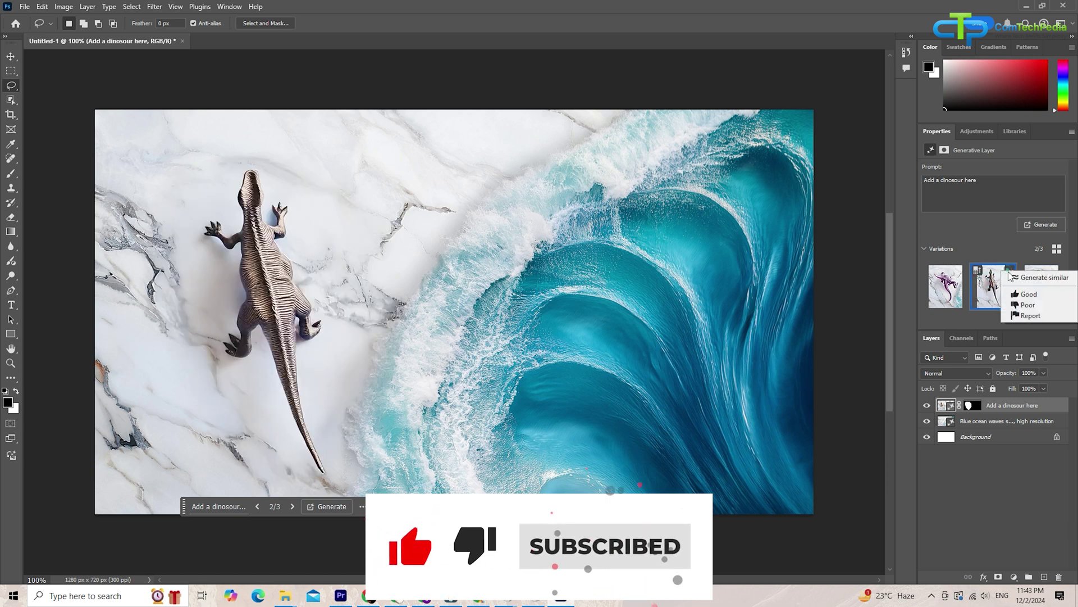
{"action": "left_click", "coordinate": [1040, 278]}
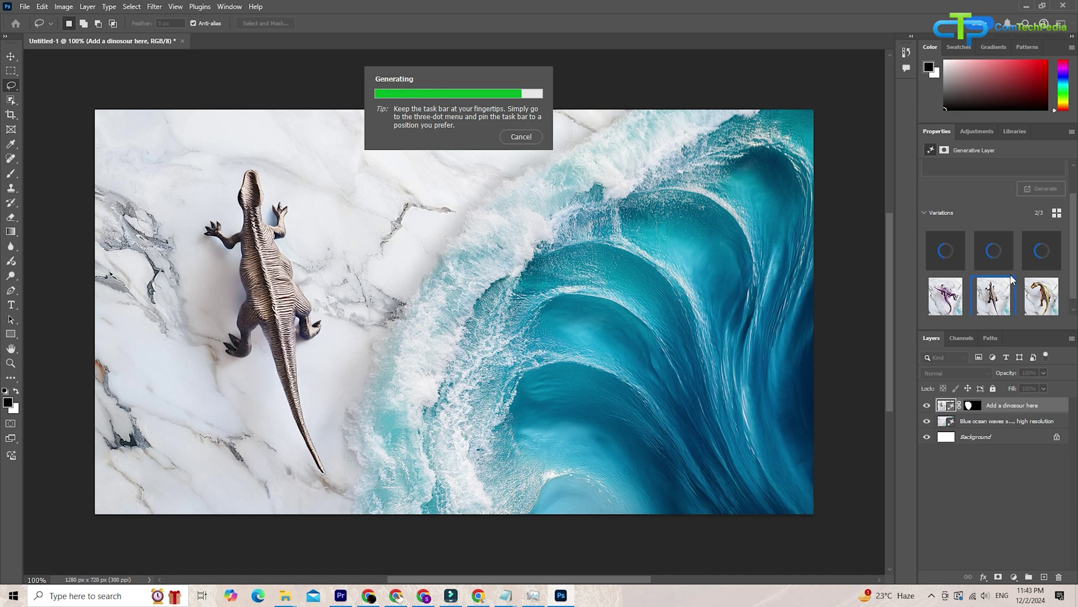
{"action": "mouse_move", "coordinate": [1008, 282]}
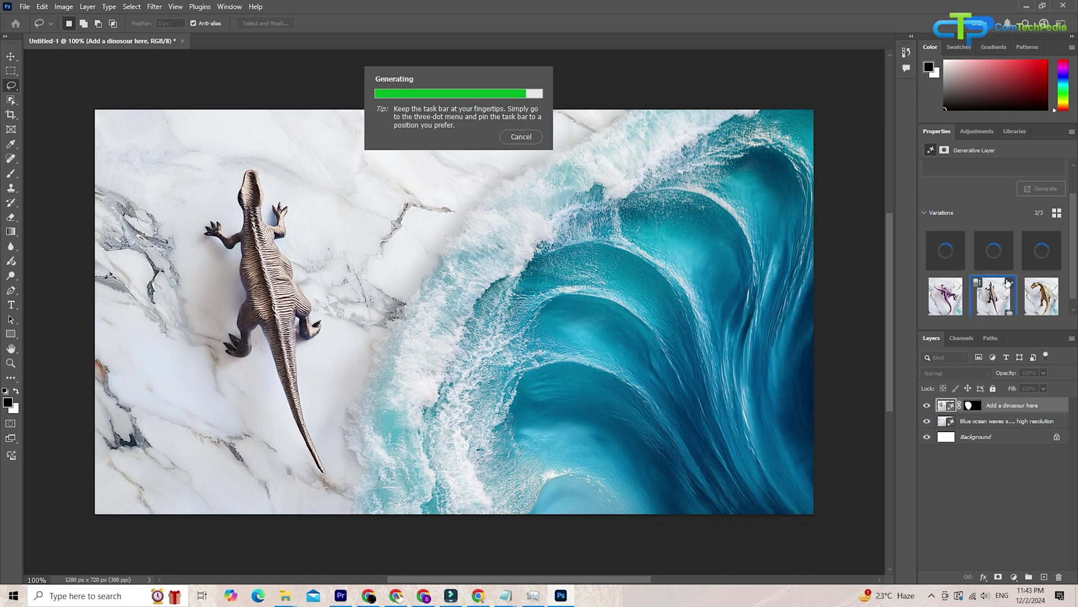